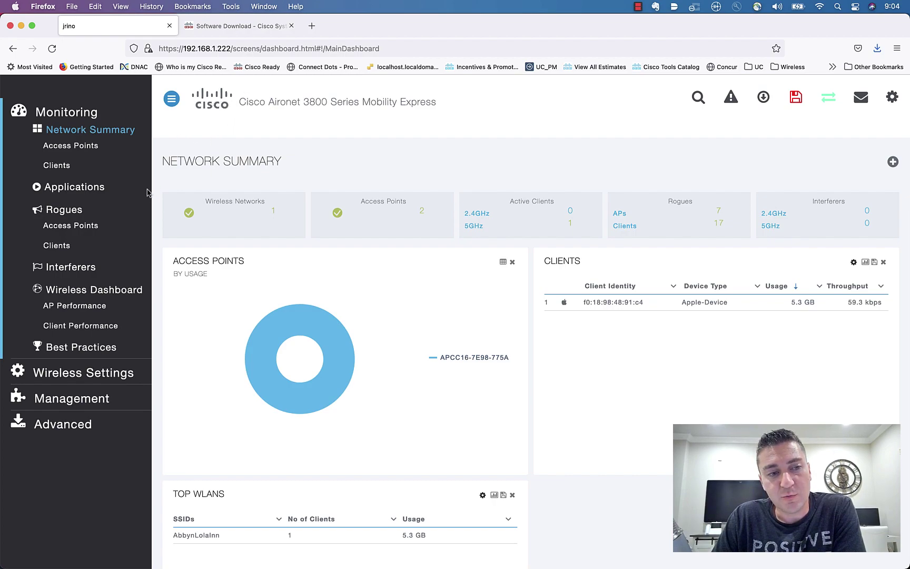
# Open Management > Software Update to view version 8.10.162.0 with TFTP server 192.168.1.51
pyautogui.scroll(-2, 99, 358)
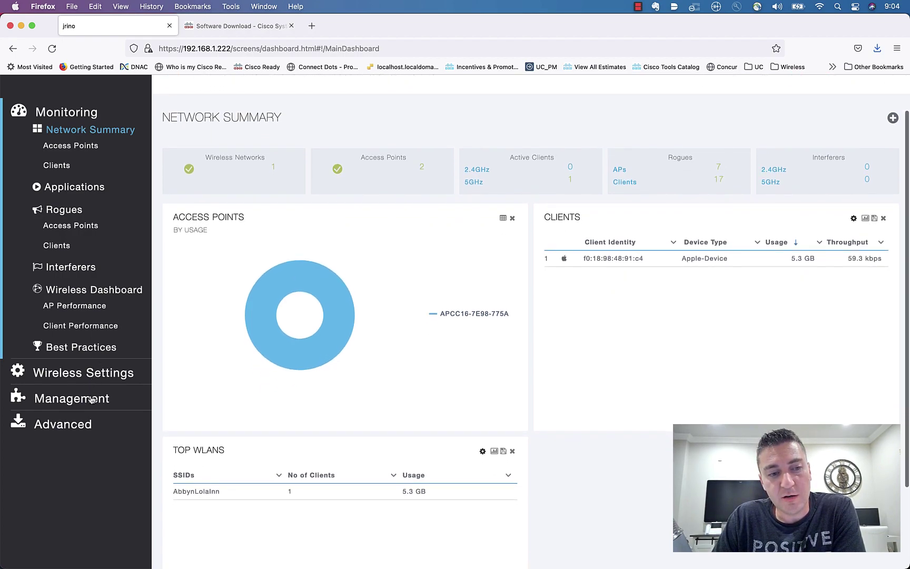
pyautogui.click(90, 398)
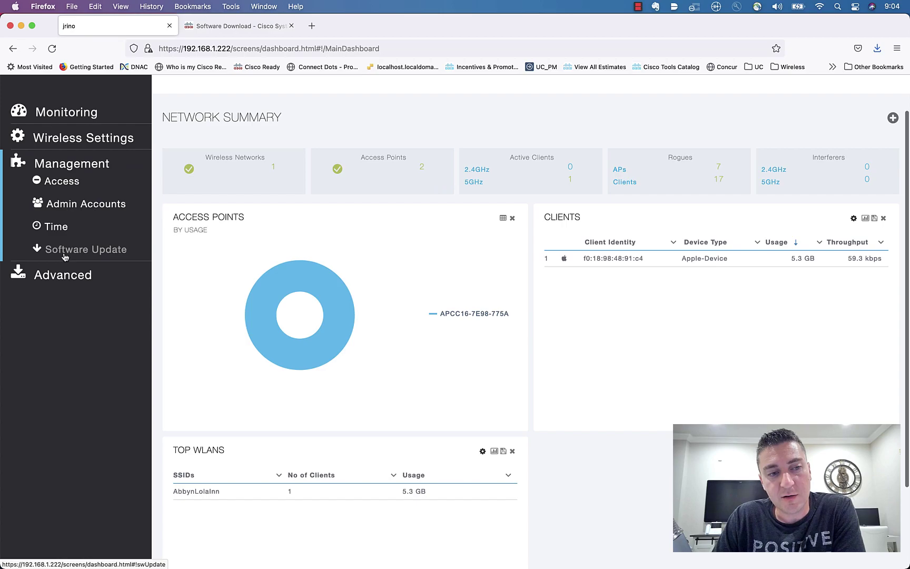
pyautogui.click(65, 258)
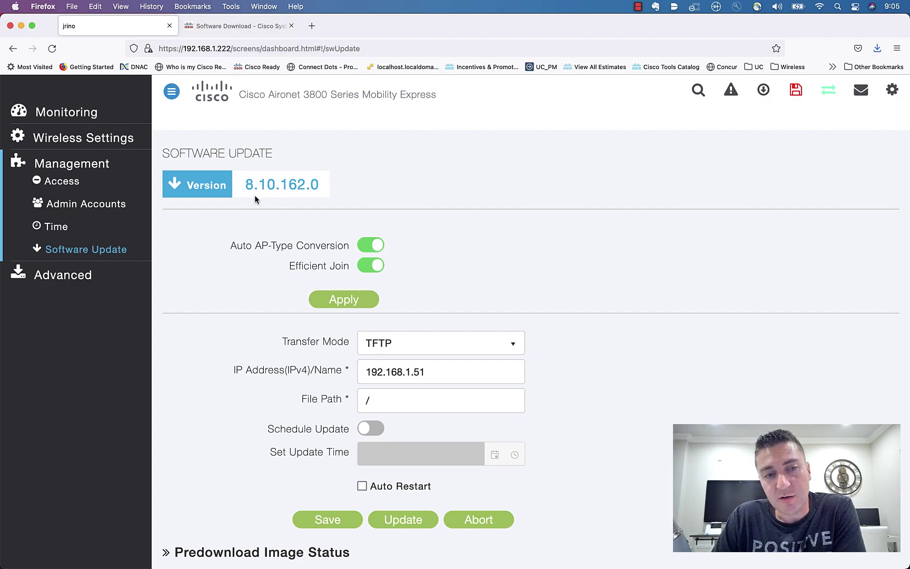
# Check the Aironet 3800i 8.10.162.0 AP bundle zip details, then bring up the AIR-AP3800-K9-ME-8-10-162-0 folder
pyautogui.click(211, 26)
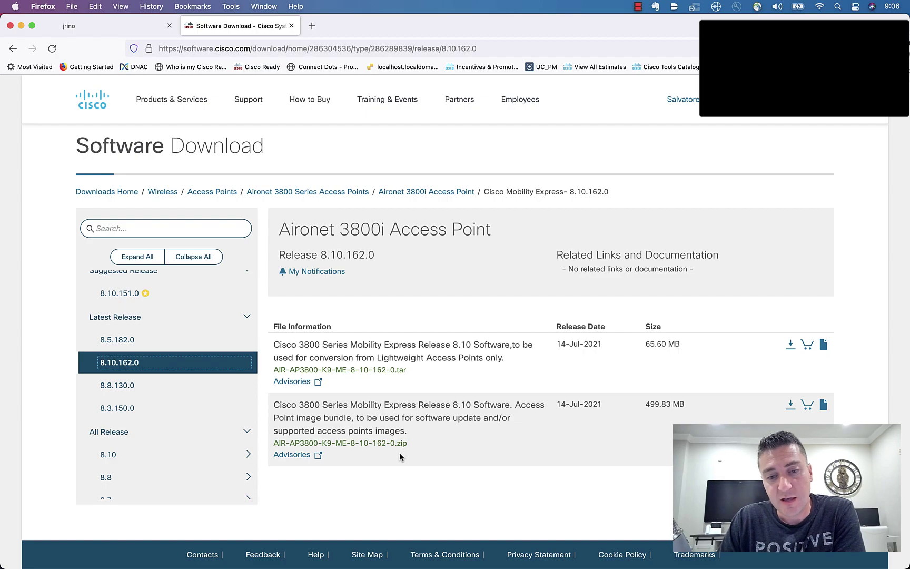
pyautogui.click(395, 444)
pyautogui.click(594, 314)
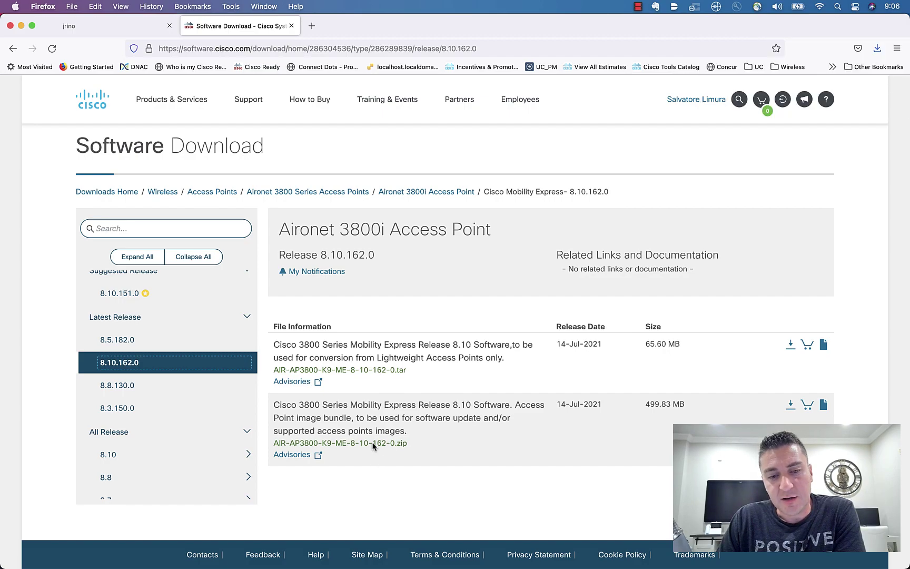
pyautogui.click(181, 550)
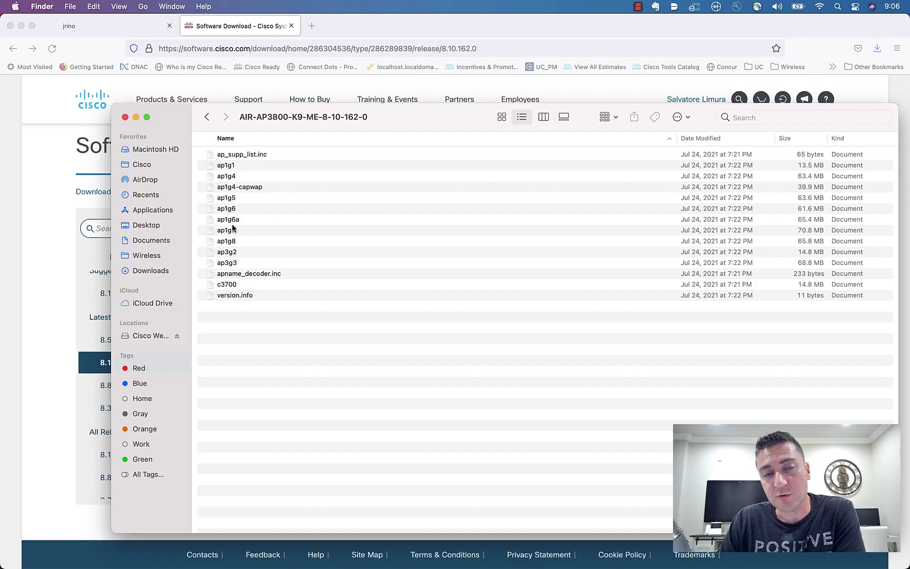
pyautogui.moveTo(425, 567)
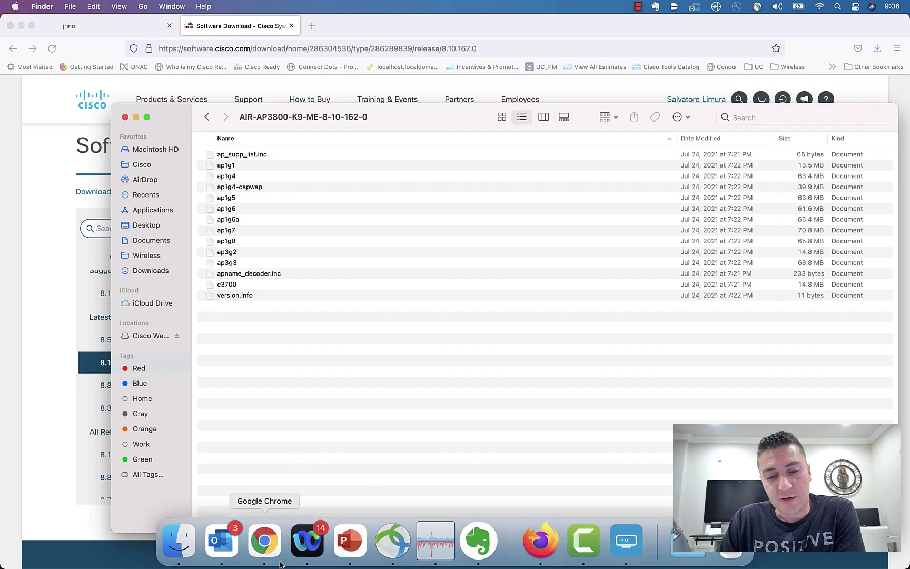
# Return to the Mobility Express Software Update page and check the TFTP file path
pyautogui.click(104, 36)
pyautogui.scroll(-1, 272, 234)
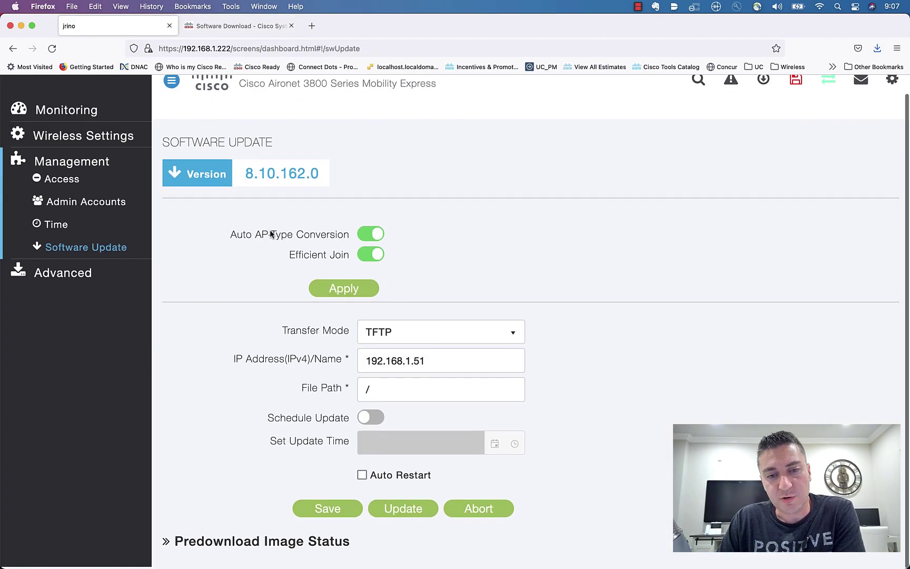
pyautogui.scroll(1, 272, 234)
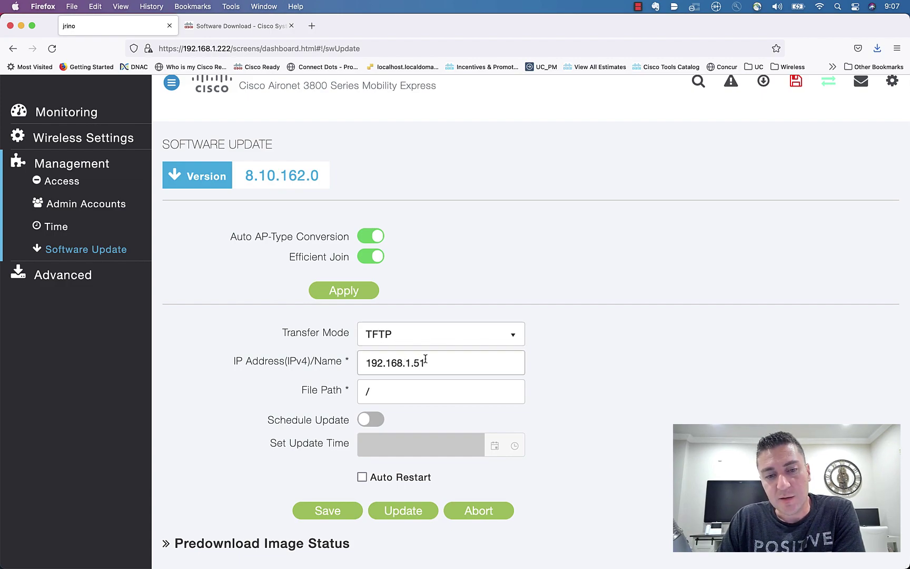
pyautogui.click(396, 395)
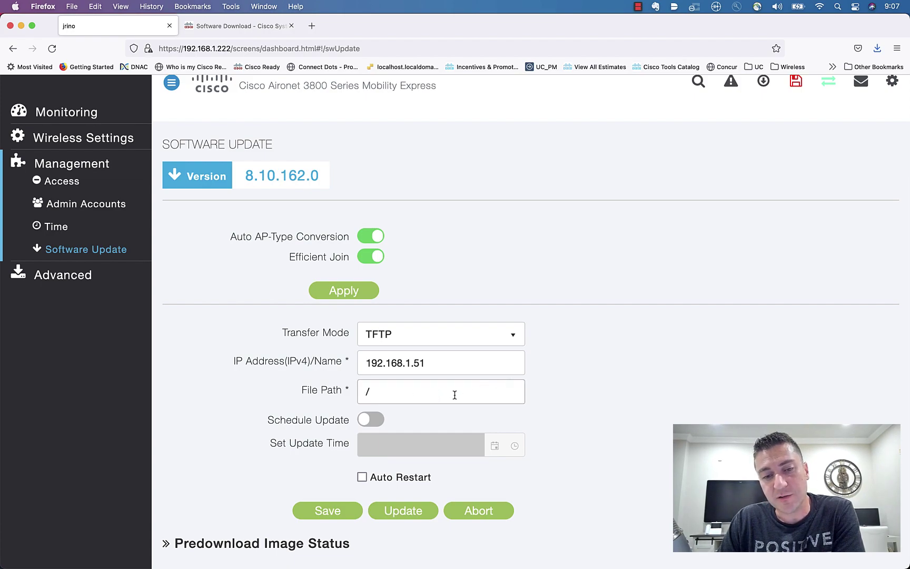
pyautogui.scroll(-1, 455, 396)
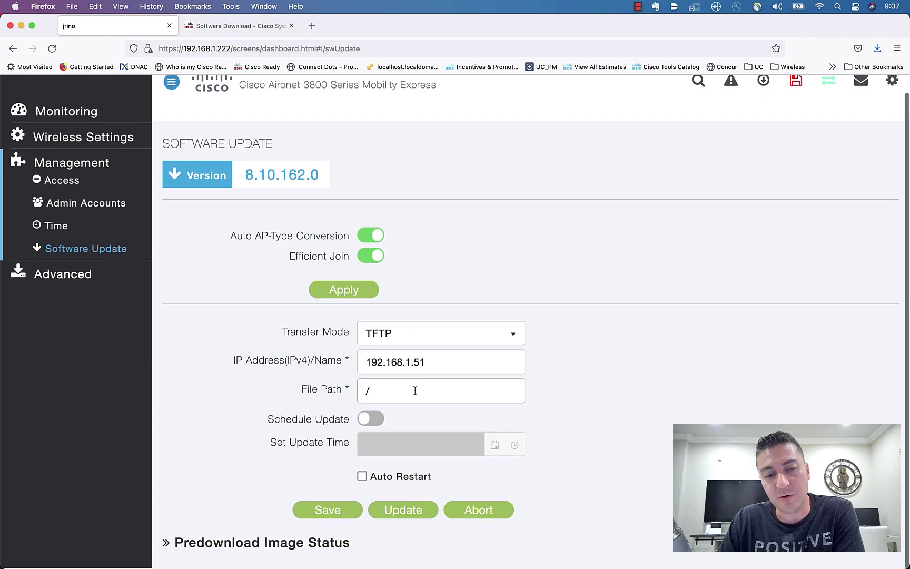
pyautogui.scroll(1, 415, 391)
# Expand Predownload Image Status to see 1 of 2 APs completed at 100%
pyautogui.click(199, 545)
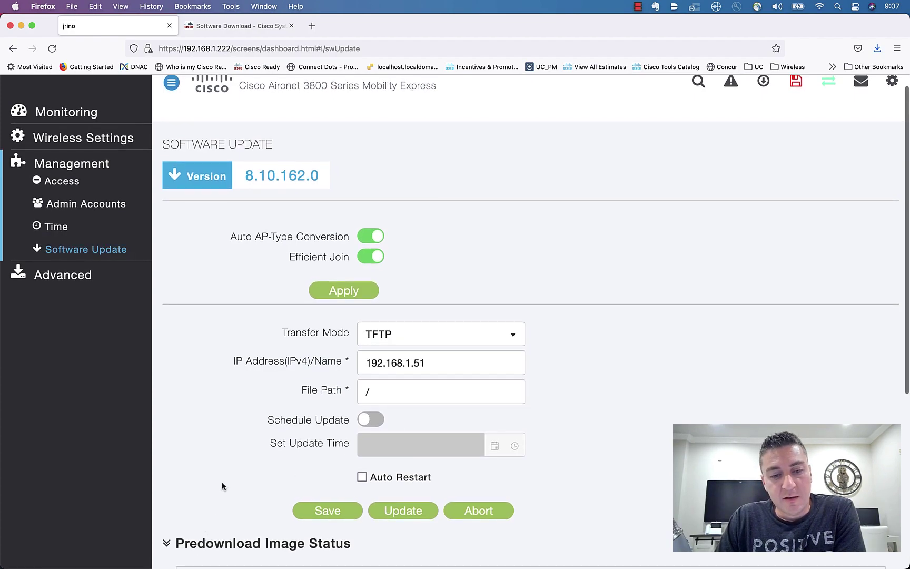
pyautogui.scroll(-4, 225, 467)
pyautogui.scroll(-5, 398, 375)
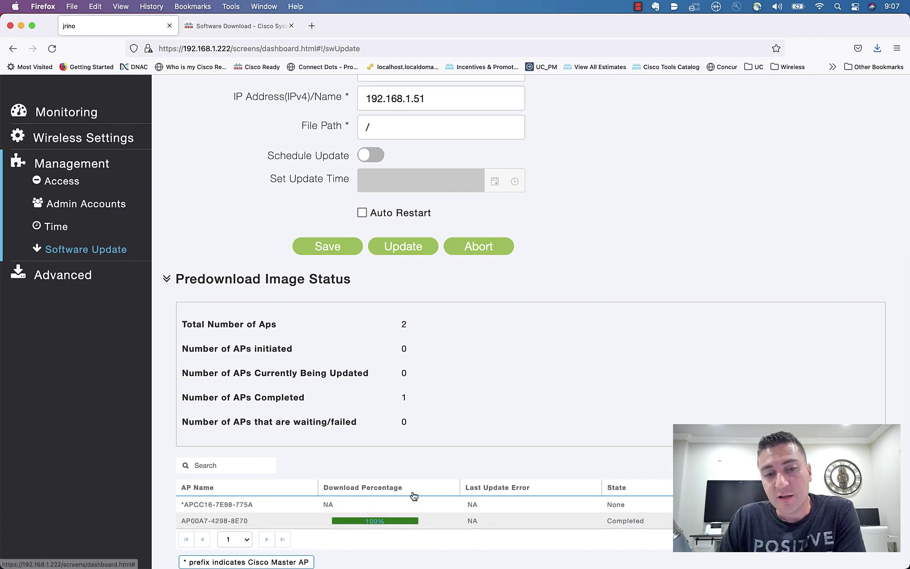
pyautogui.scroll(3, 413, 494)
pyautogui.scroll(3, 413, 494)
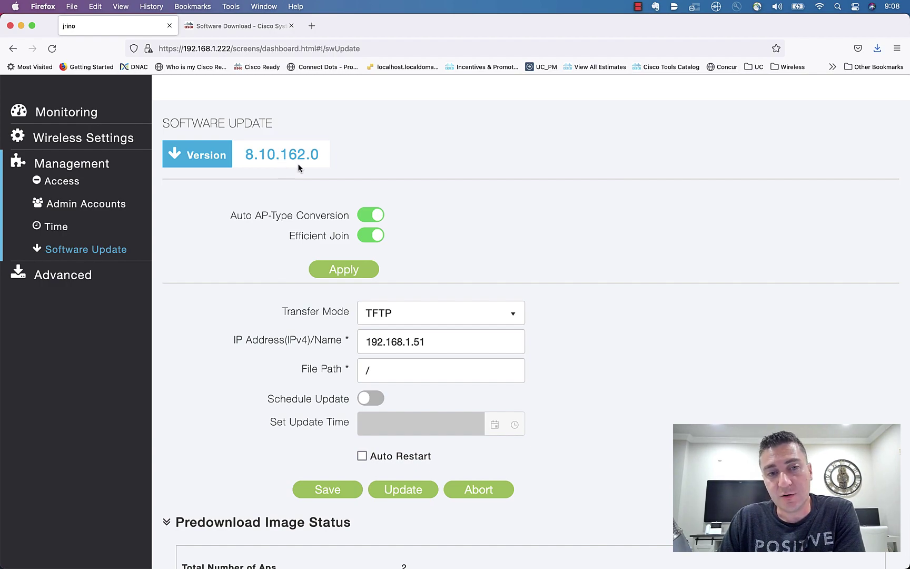
pyautogui.scroll(-1, 298, 165)
pyautogui.scroll(-4, 298, 167)
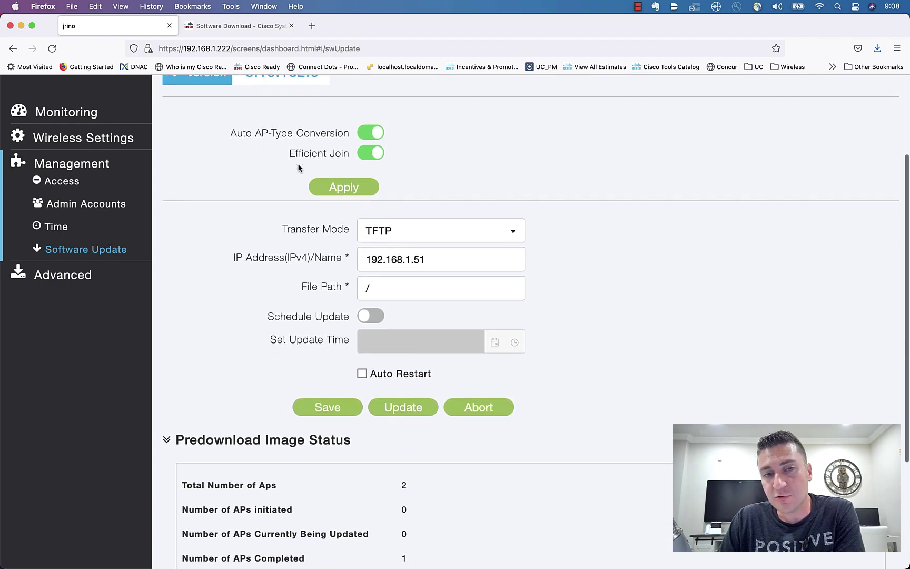
pyautogui.scroll(-5, 298, 168)
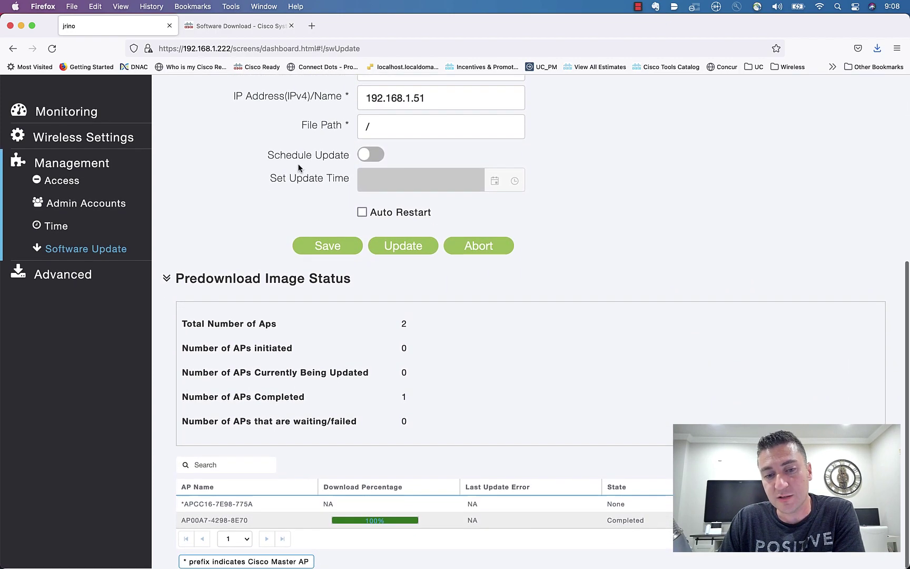
pyautogui.scroll(3, 362, 515)
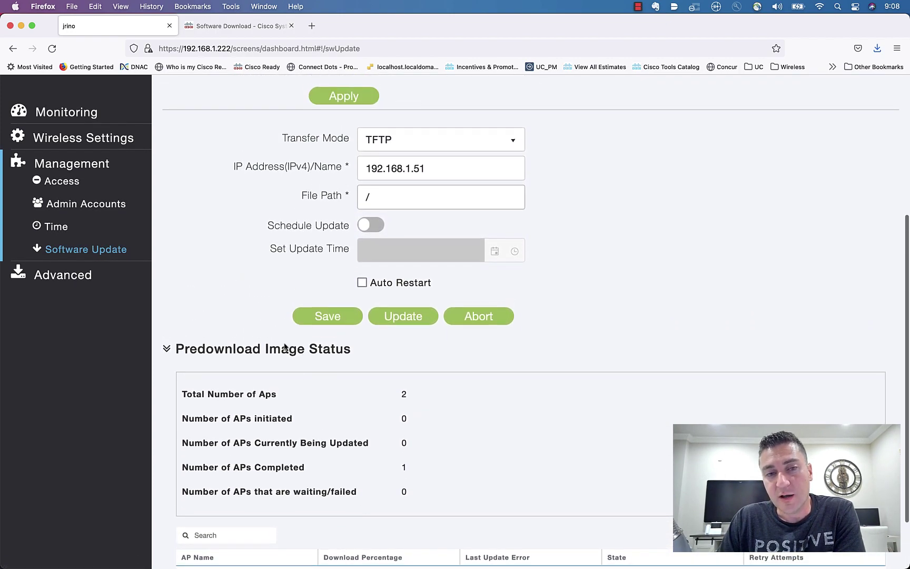
pyautogui.scroll(4, 243, 210)
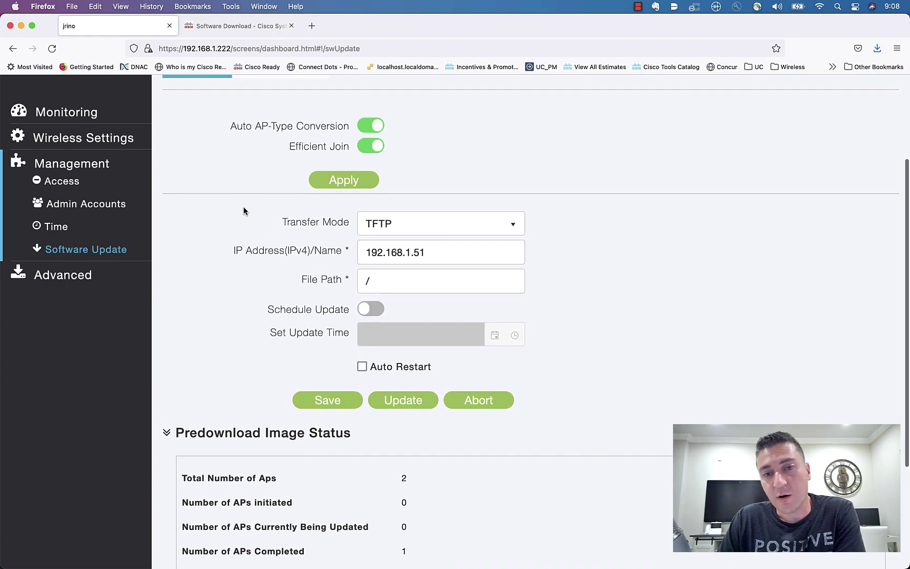
pyautogui.scroll(1, 310, 272)
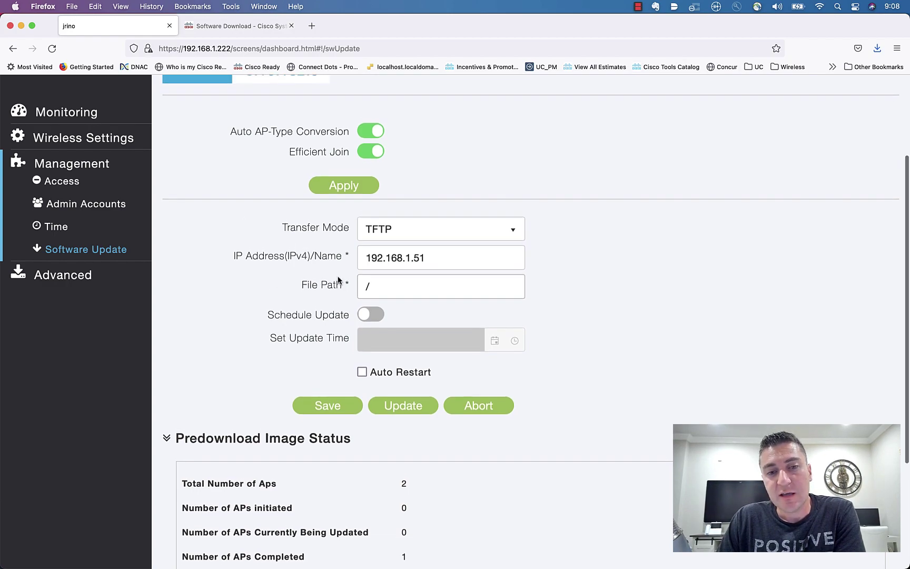
pyautogui.scroll(-1, 298, 264)
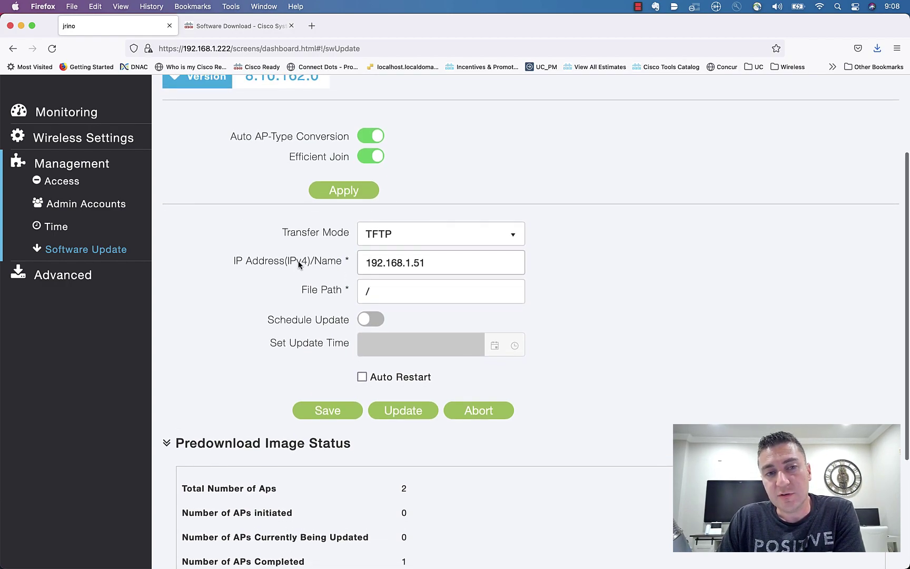
pyautogui.scroll(1, 299, 265)
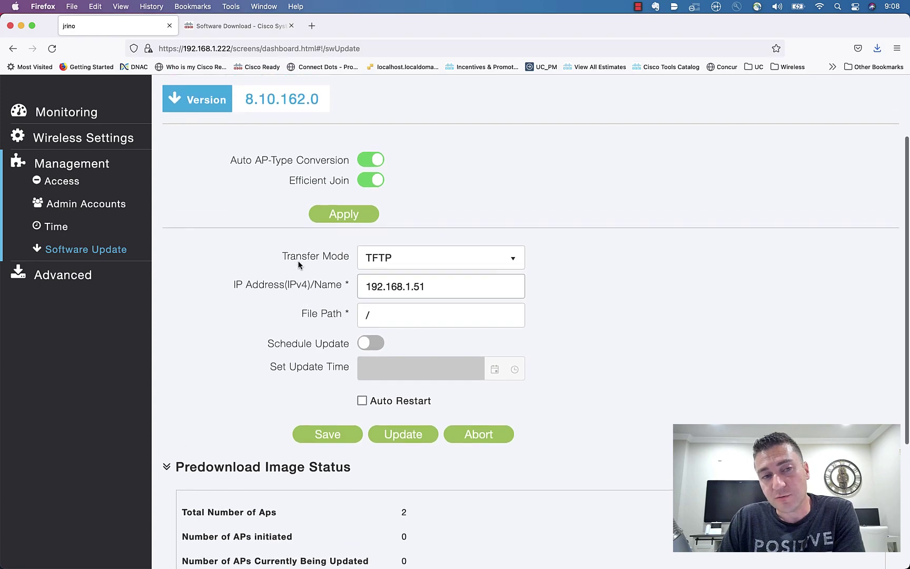
pyautogui.scroll(-5, 254, 243)
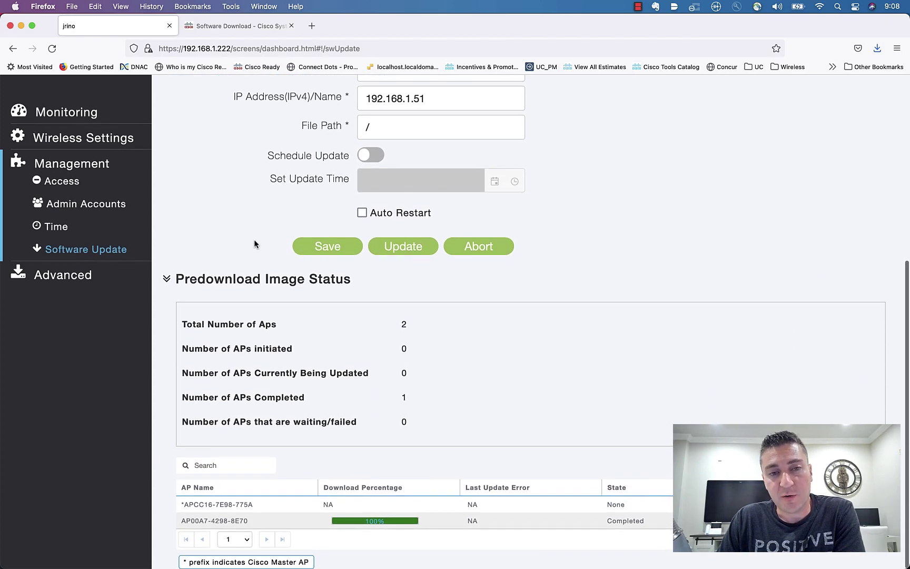
pyautogui.scroll(1, 254, 243)
pyautogui.scroll(-2, 254, 244)
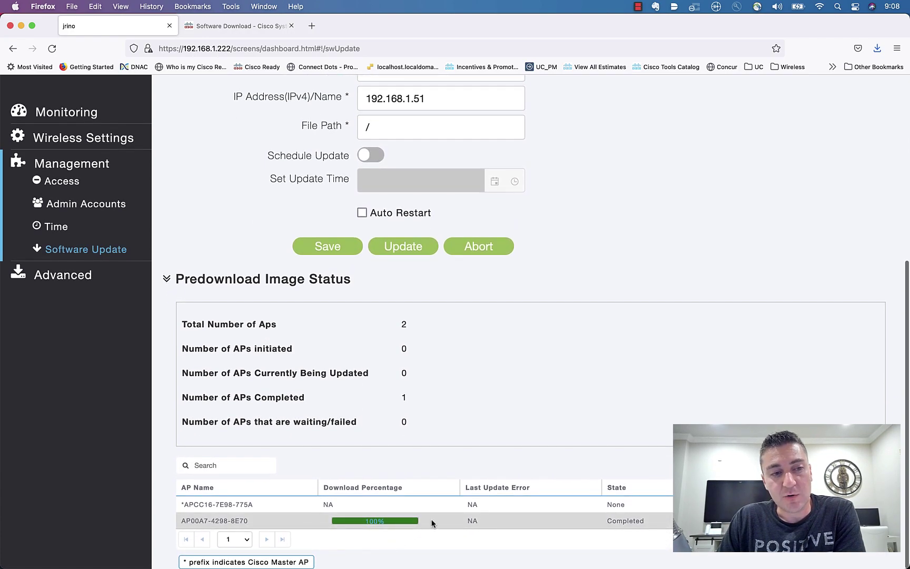
pyautogui.scroll(6, 347, 298)
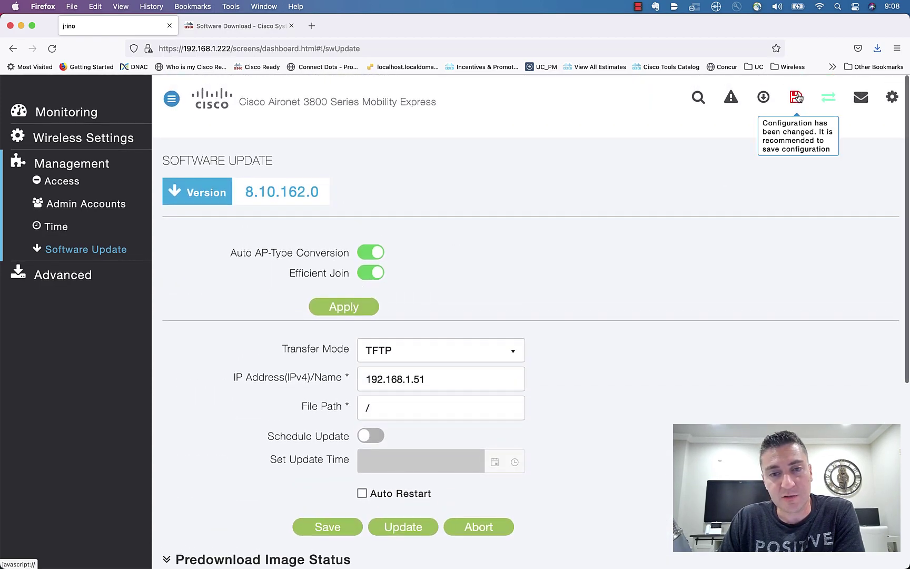
# Open Advanced > Controller Tools on the Restart Controller tab
pyautogui.click(74, 278)
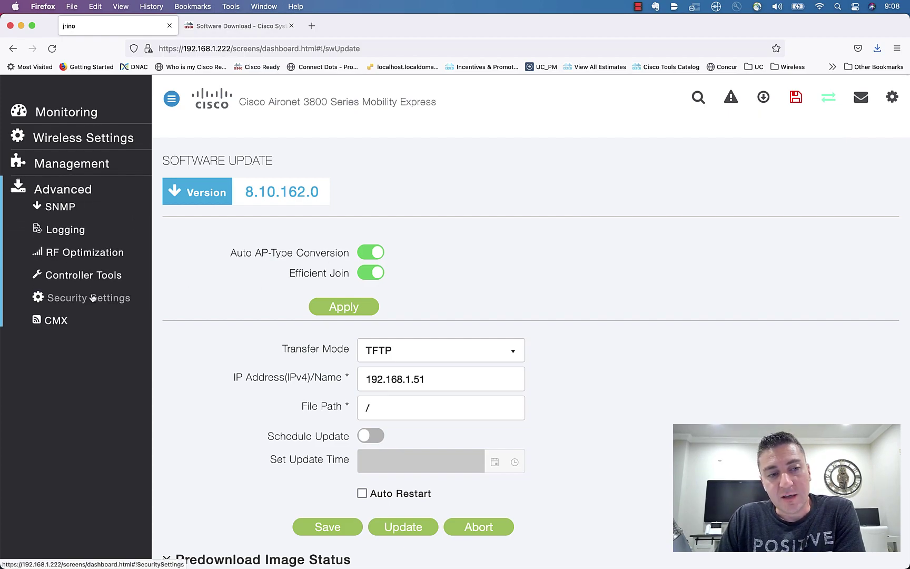
pyautogui.click(90, 279)
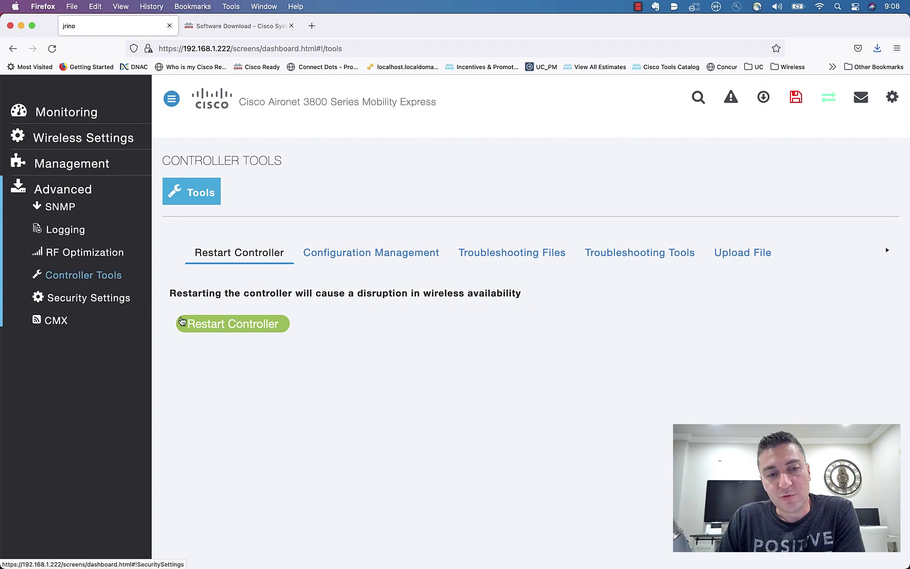